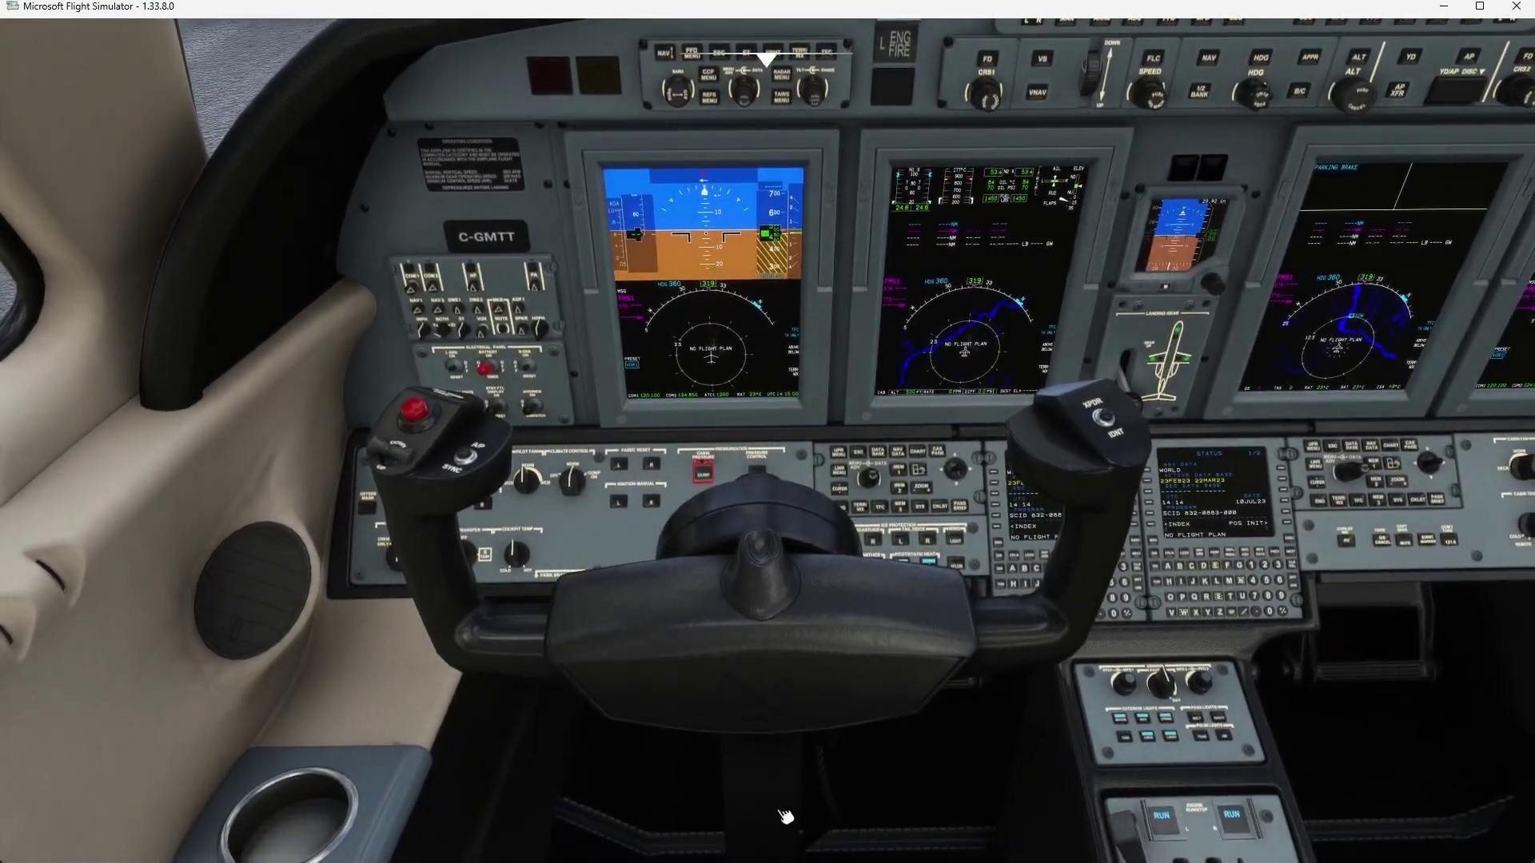
Hide the CJ4 yoke to reveal the lower instrument panel and electrical switches.
{"action": "left_click", "coordinate": [786, 816]}
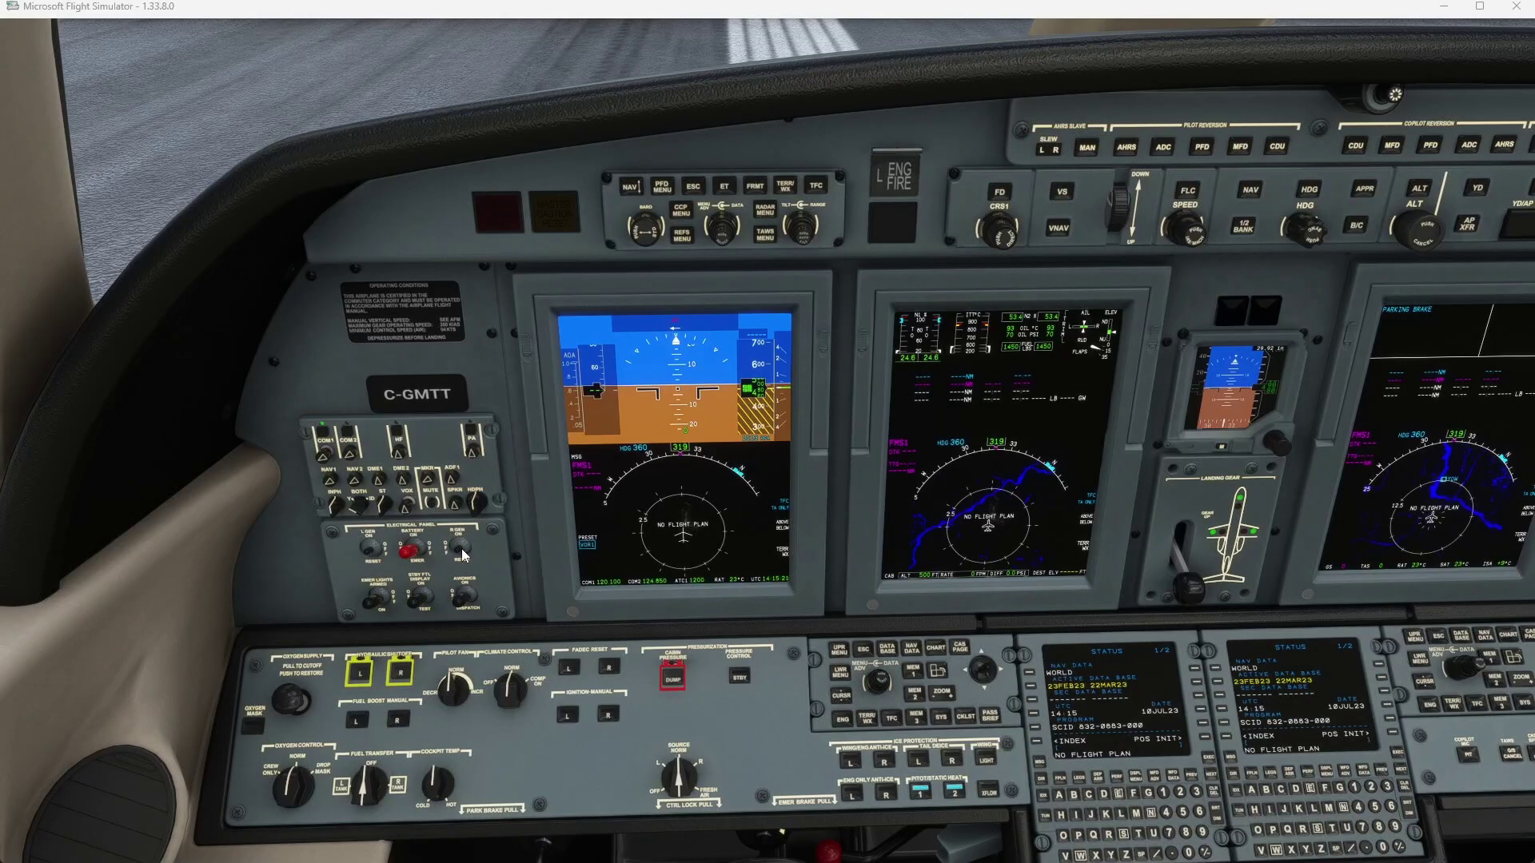
In SPAD.neXt, open the Add-ons Event Monitor and start, then stop, event capture.
{"action": "key", "text": "alt+Tab"}
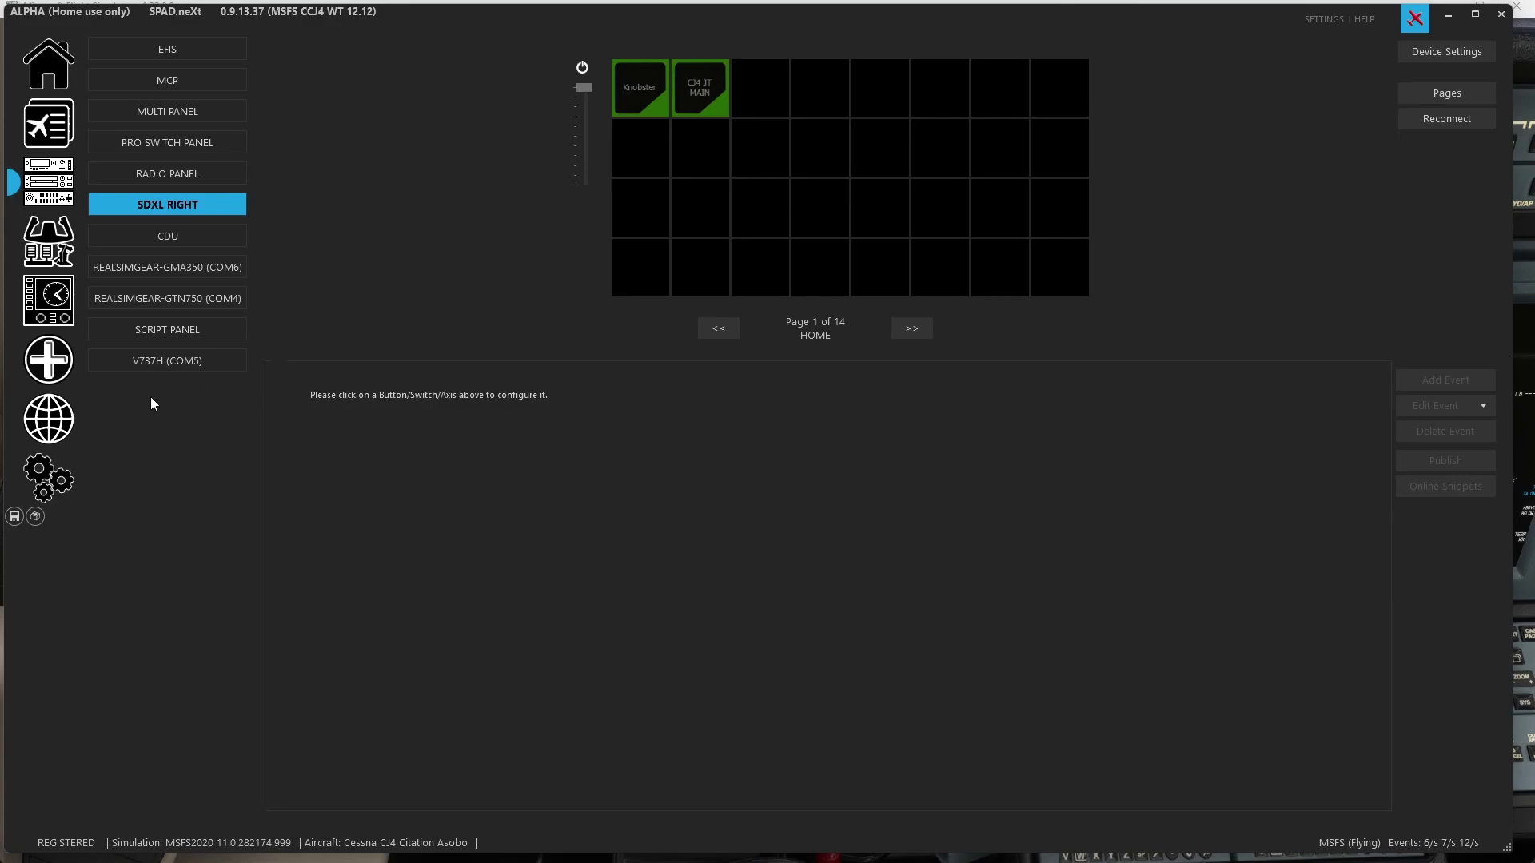
{"action": "left_click", "coordinate": [49, 359]}
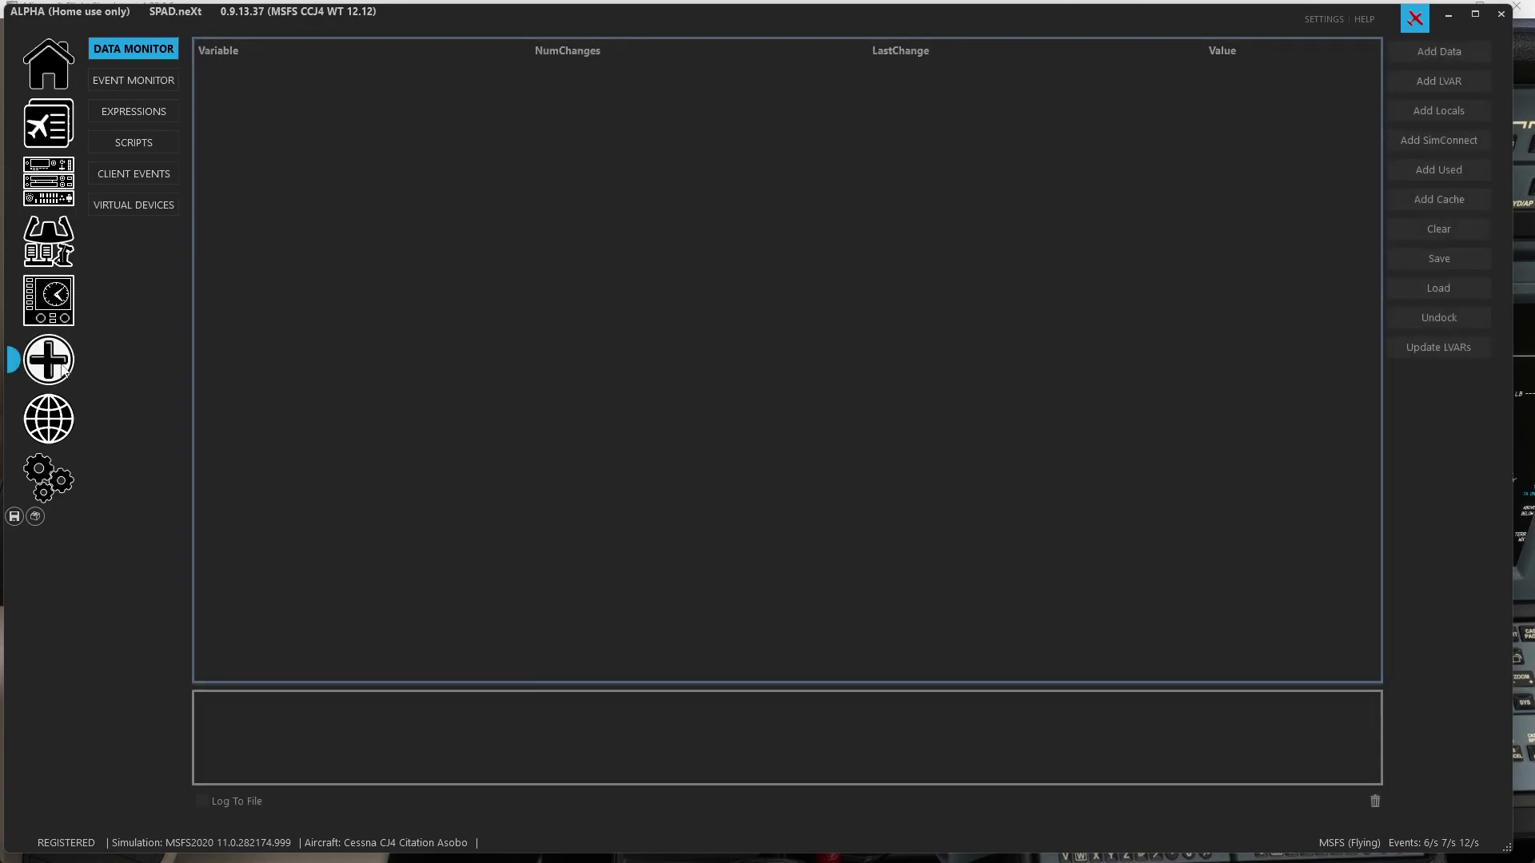
{"action": "left_click", "coordinate": [150, 79]}
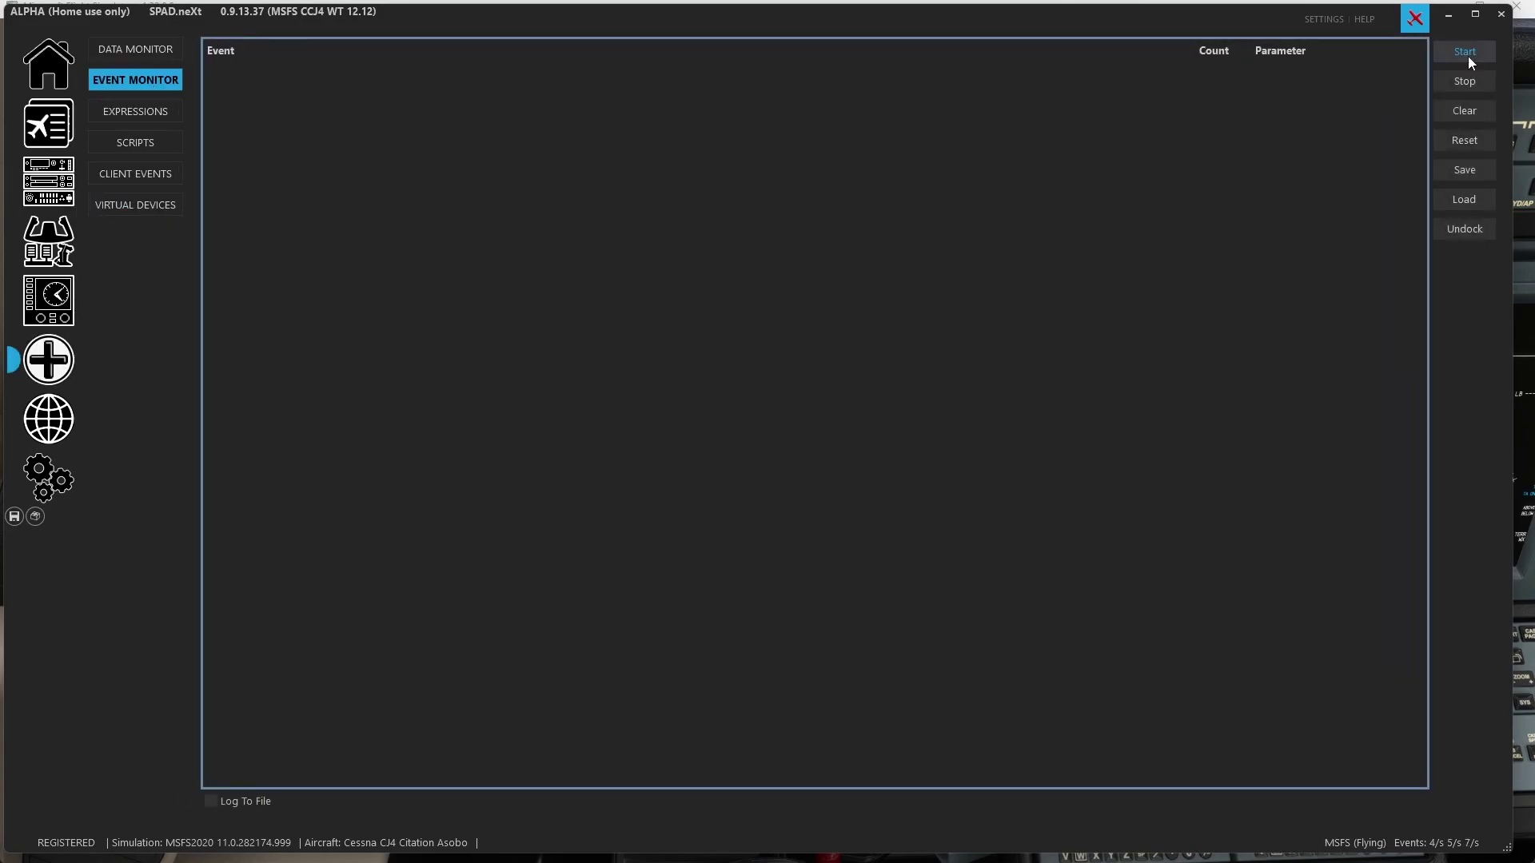
{"action": "left_click", "coordinate": [1465, 52]}
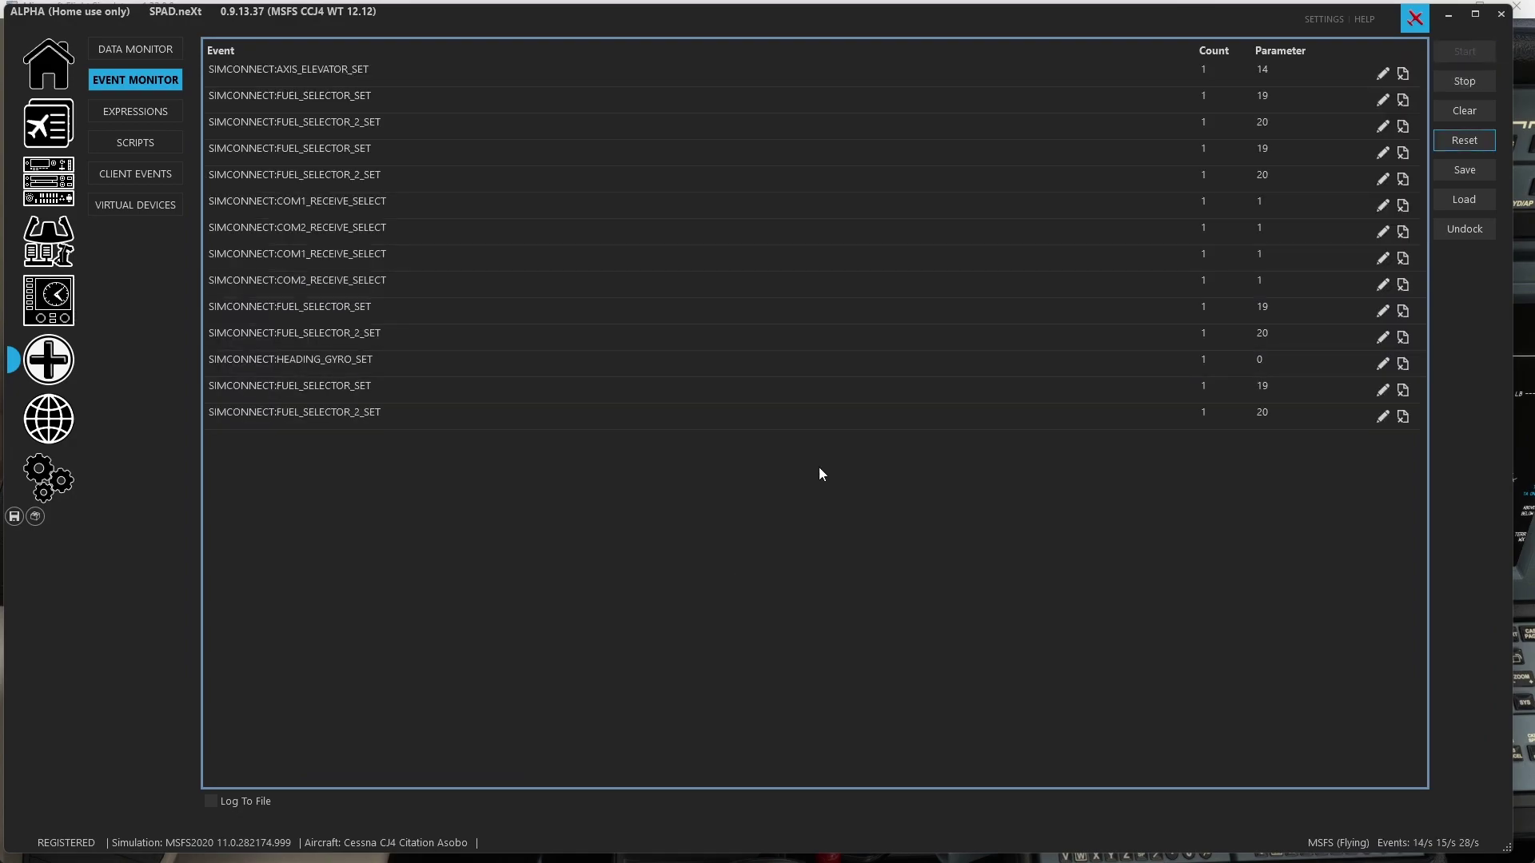
{"action": "left_click", "coordinate": [1466, 83]}
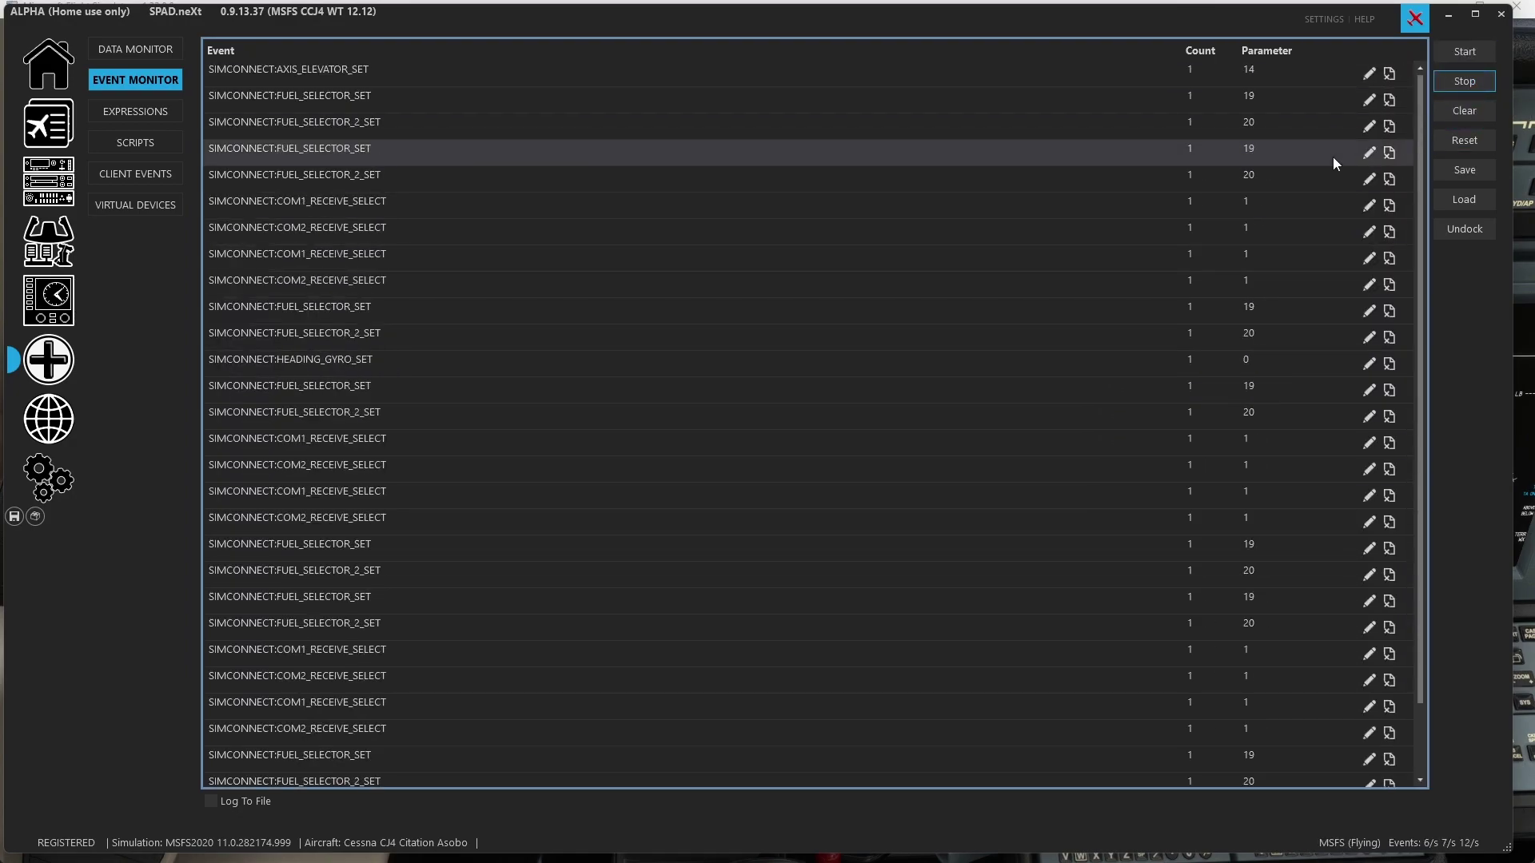
Ignore the FUEL_SELECTOR, COM1/COM2_RECEIVE_SELECT and HEADING_GYRO_SET events until the list is empty.
{"action": "left_click", "coordinate": [1388, 73]}
{"action": "scroll", "coordinate": [1388, 80], "scroll_direction": "down", "scroll_amount": 1}
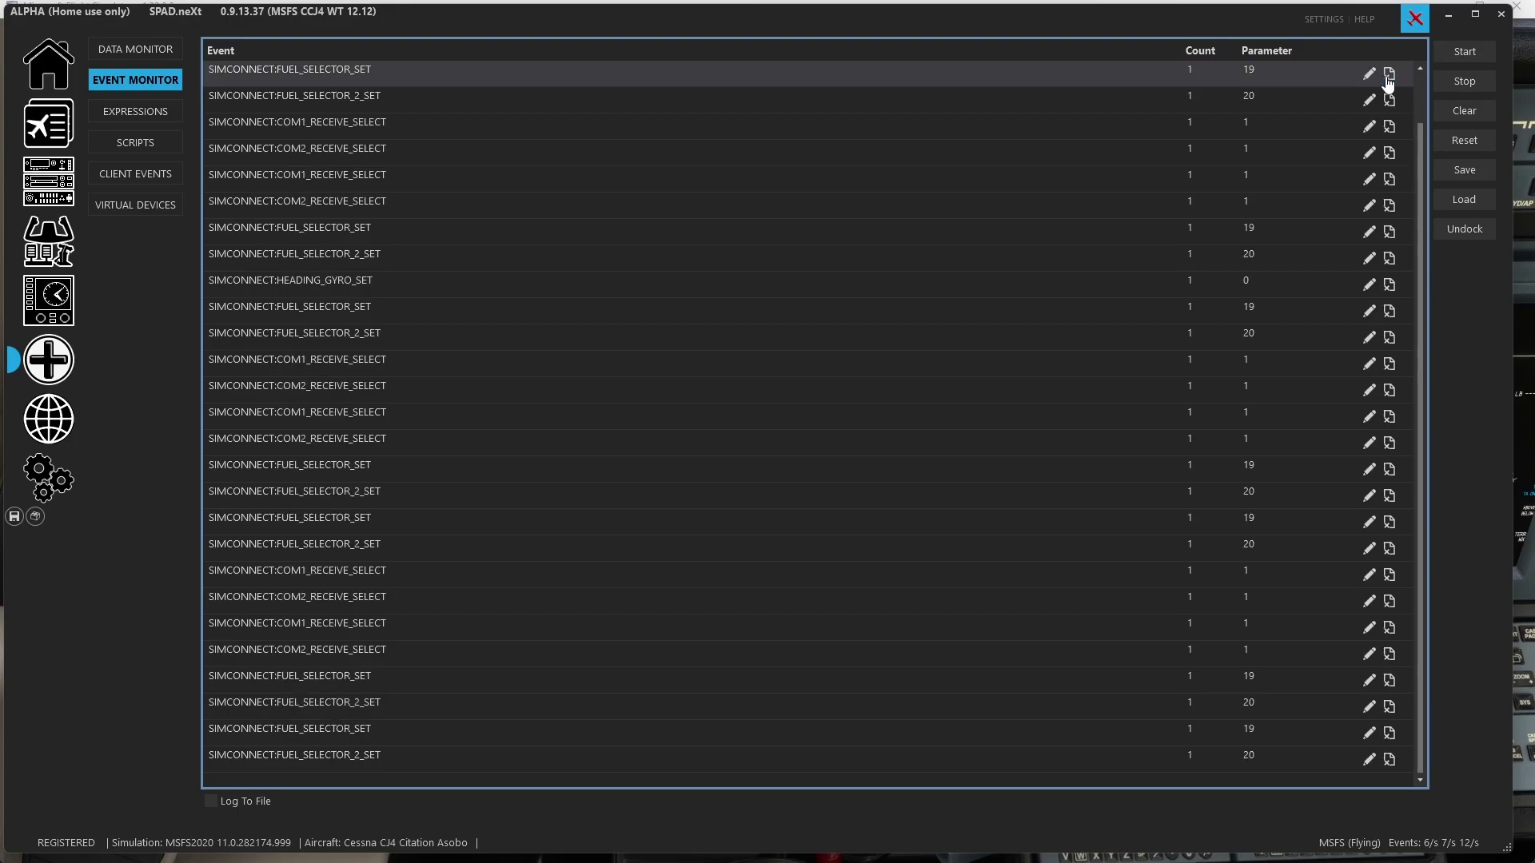
{"action": "left_click", "coordinate": [1389, 74]}
{"action": "left_click", "coordinate": [1388, 74]}
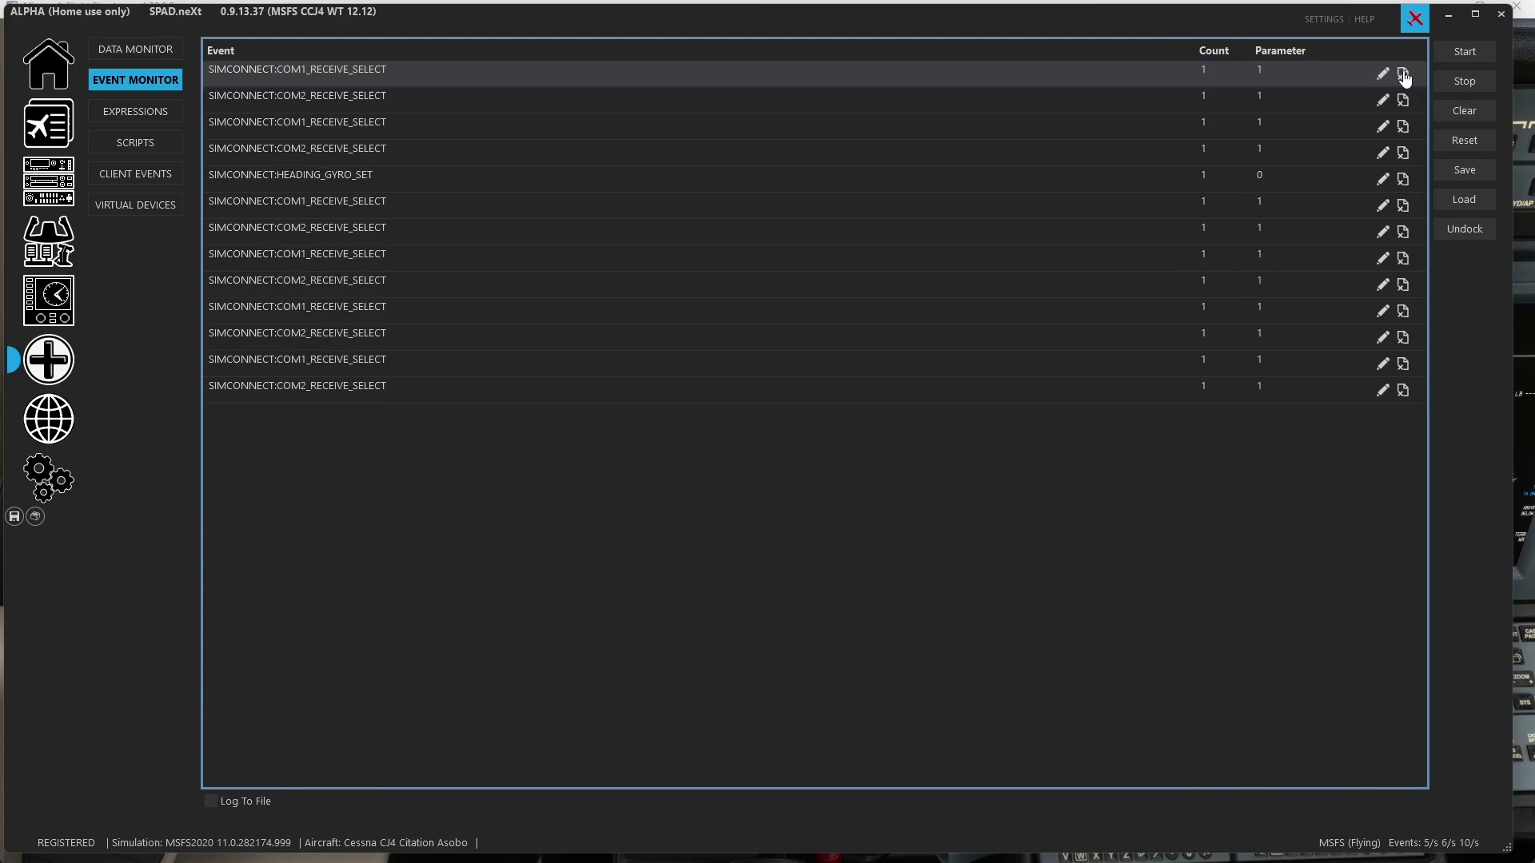
{"action": "left_click", "coordinate": [1403, 74]}
{"action": "left_click", "coordinate": [1402, 74]}
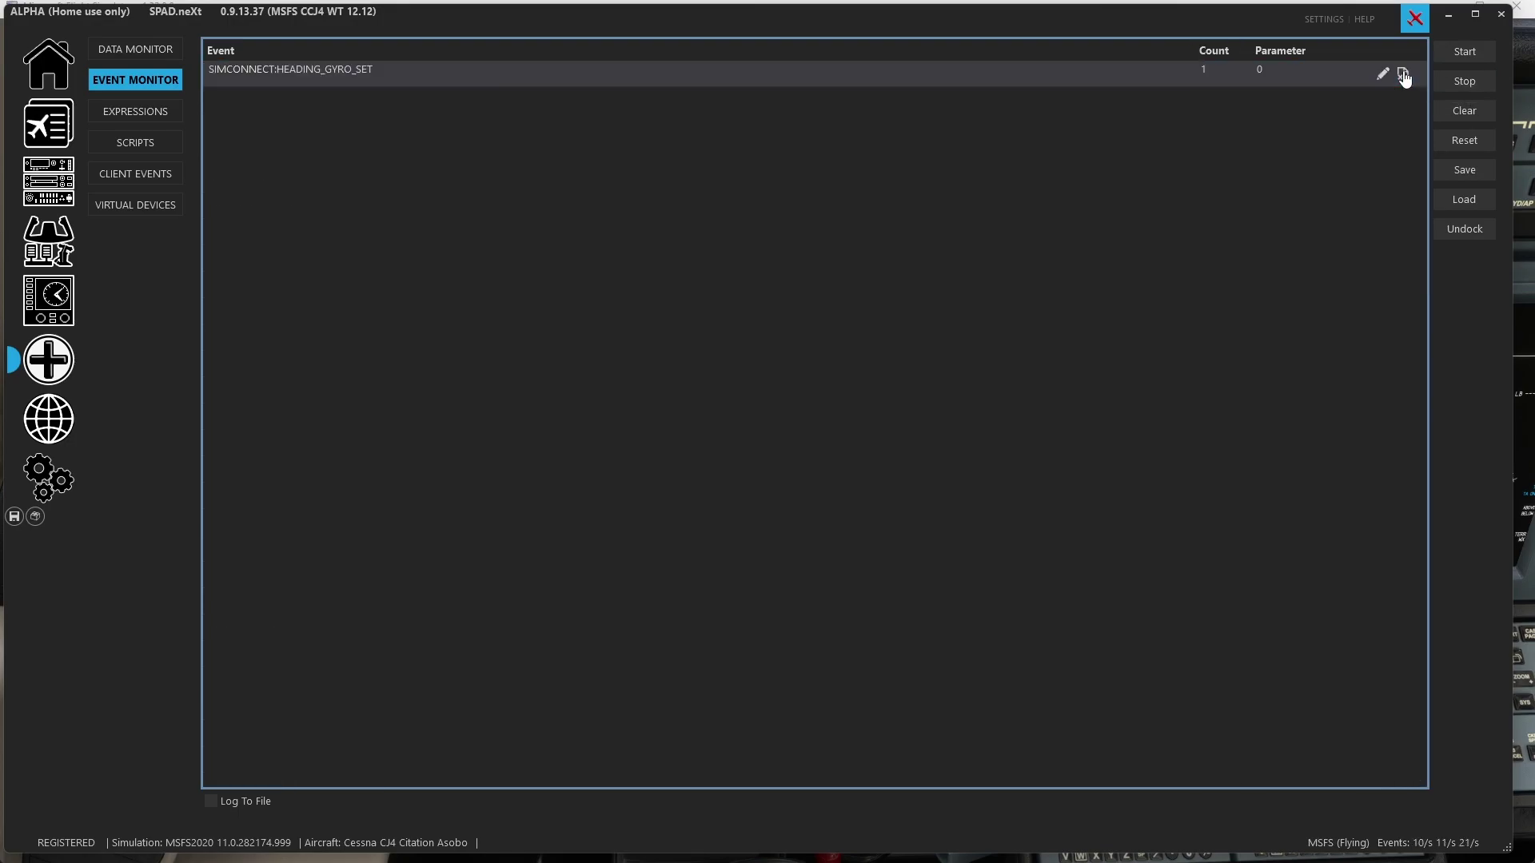
{"action": "left_click", "coordinate": [1403, 75]}
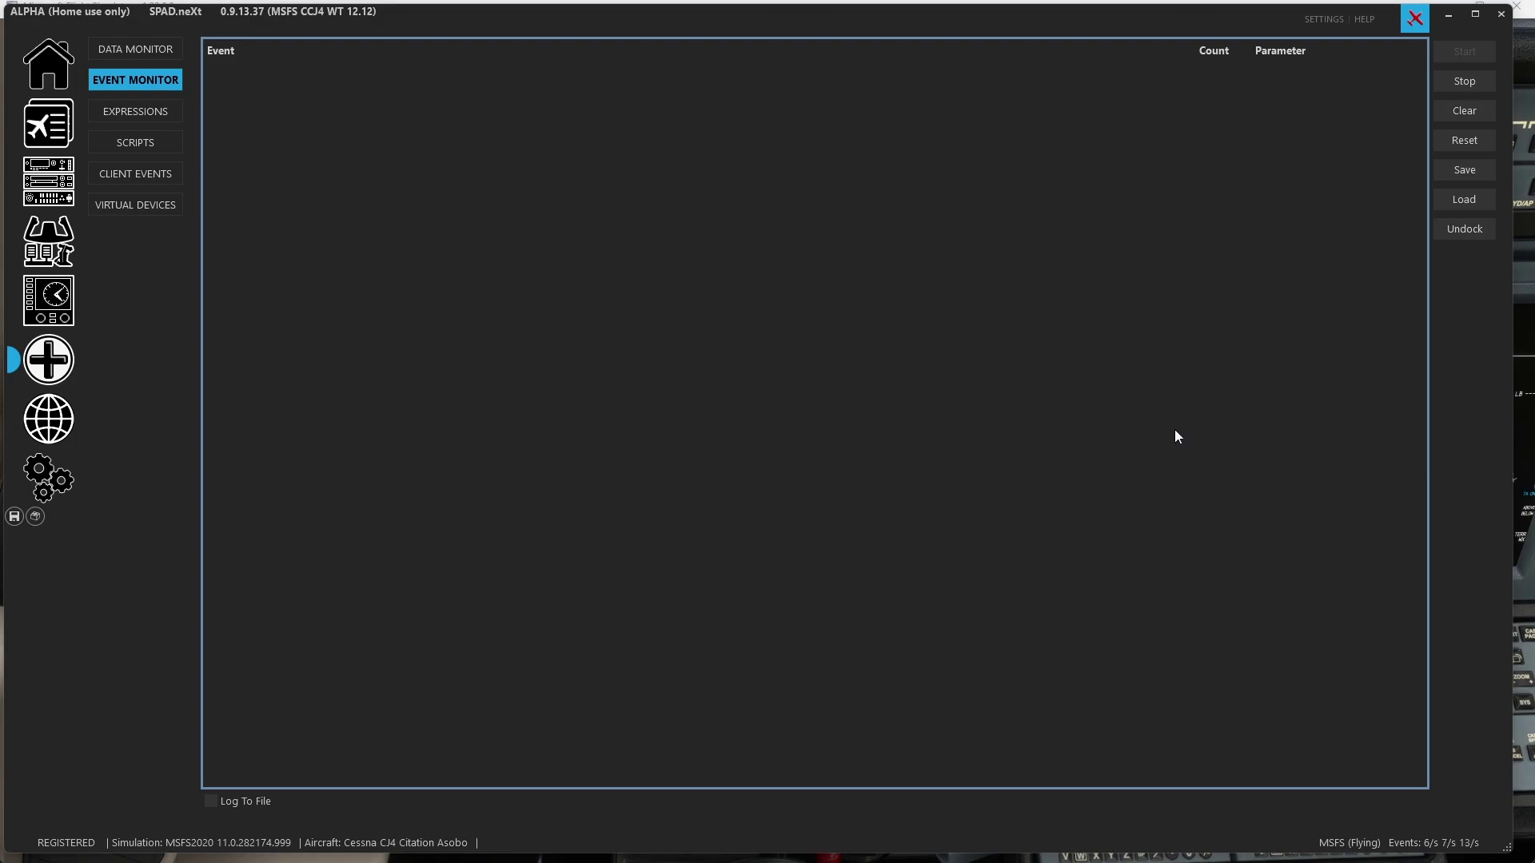
{"action": "key", "text": "alt+Tab"}
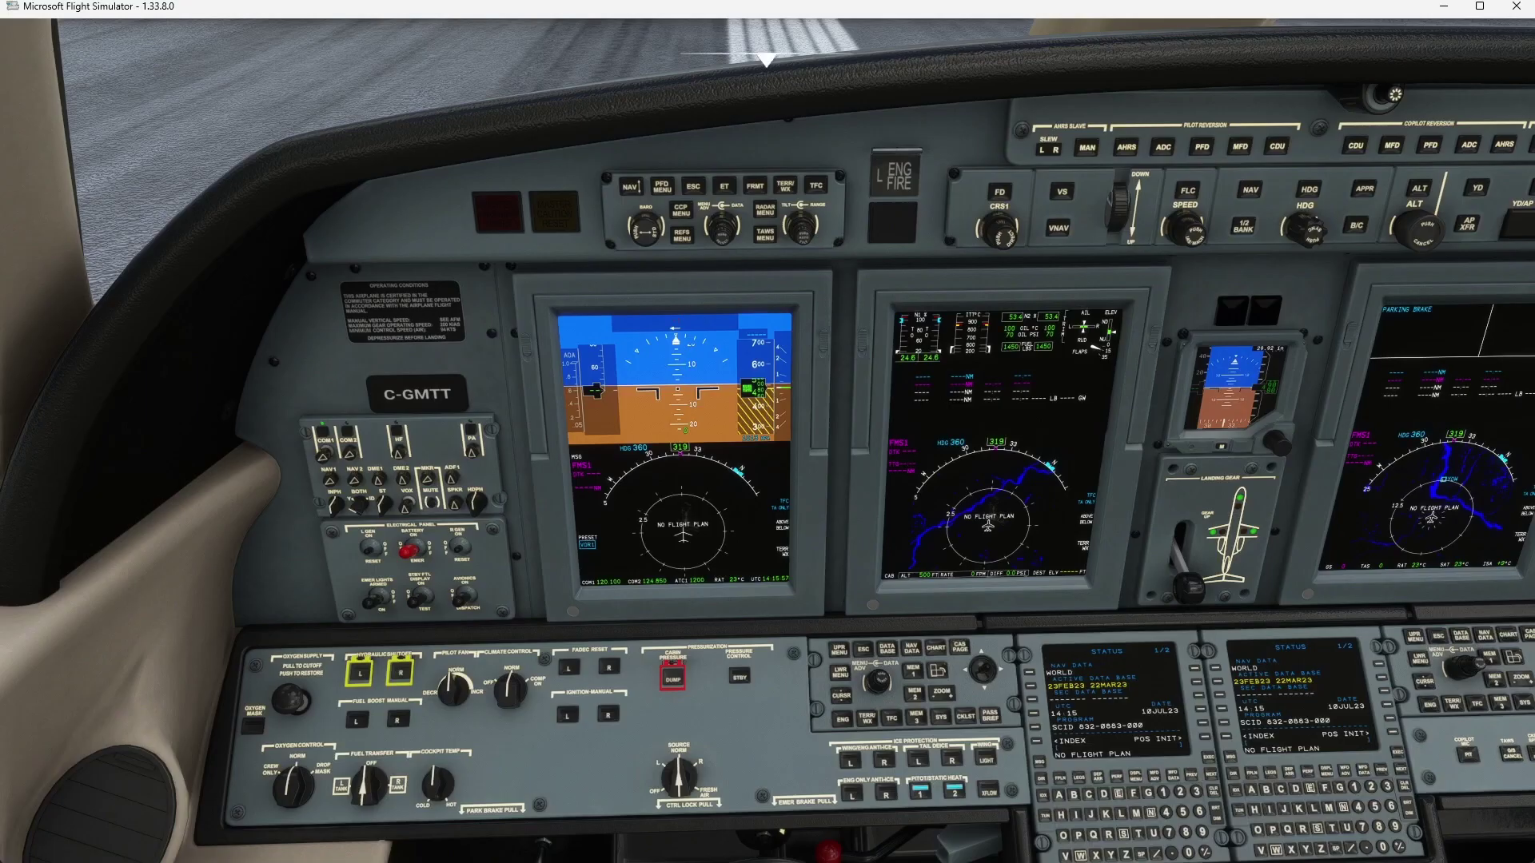
Flip the battery switch down and up, confirming two TOGGLE_MASTER_BATTERY events in SPAD.neXt.
{"action": "left_click", "coordinate": [412, 564]}
{"action": "left_click", "coordinate": [411, 543]}
{"action": "key", "text": "alt+Tab"}
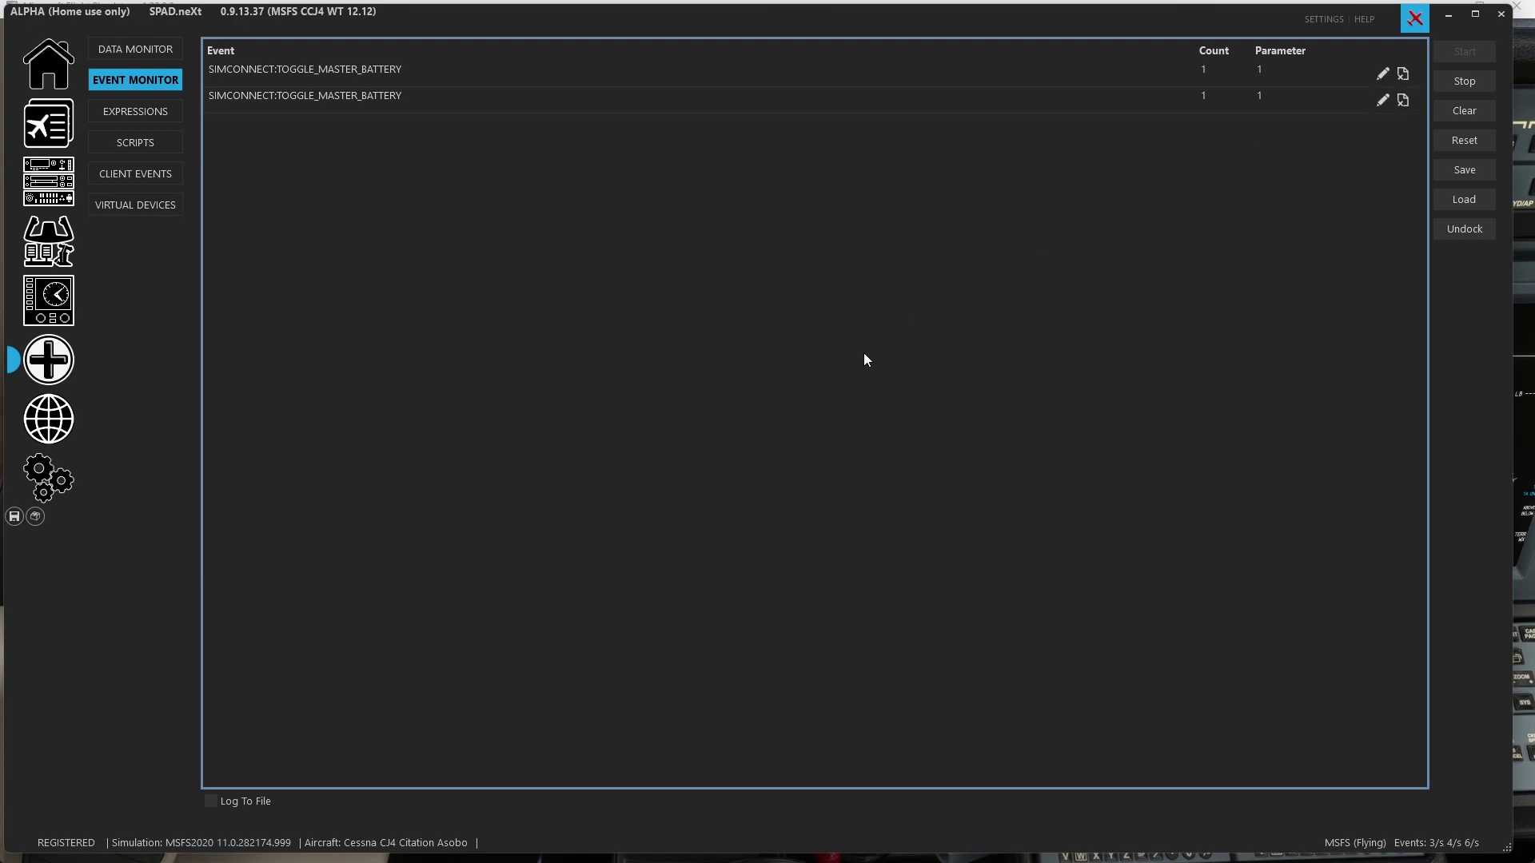
{"action": "key", "text": "alt+Tab"}
{"action": "mouse_move", "coordinate": [716, 95]}
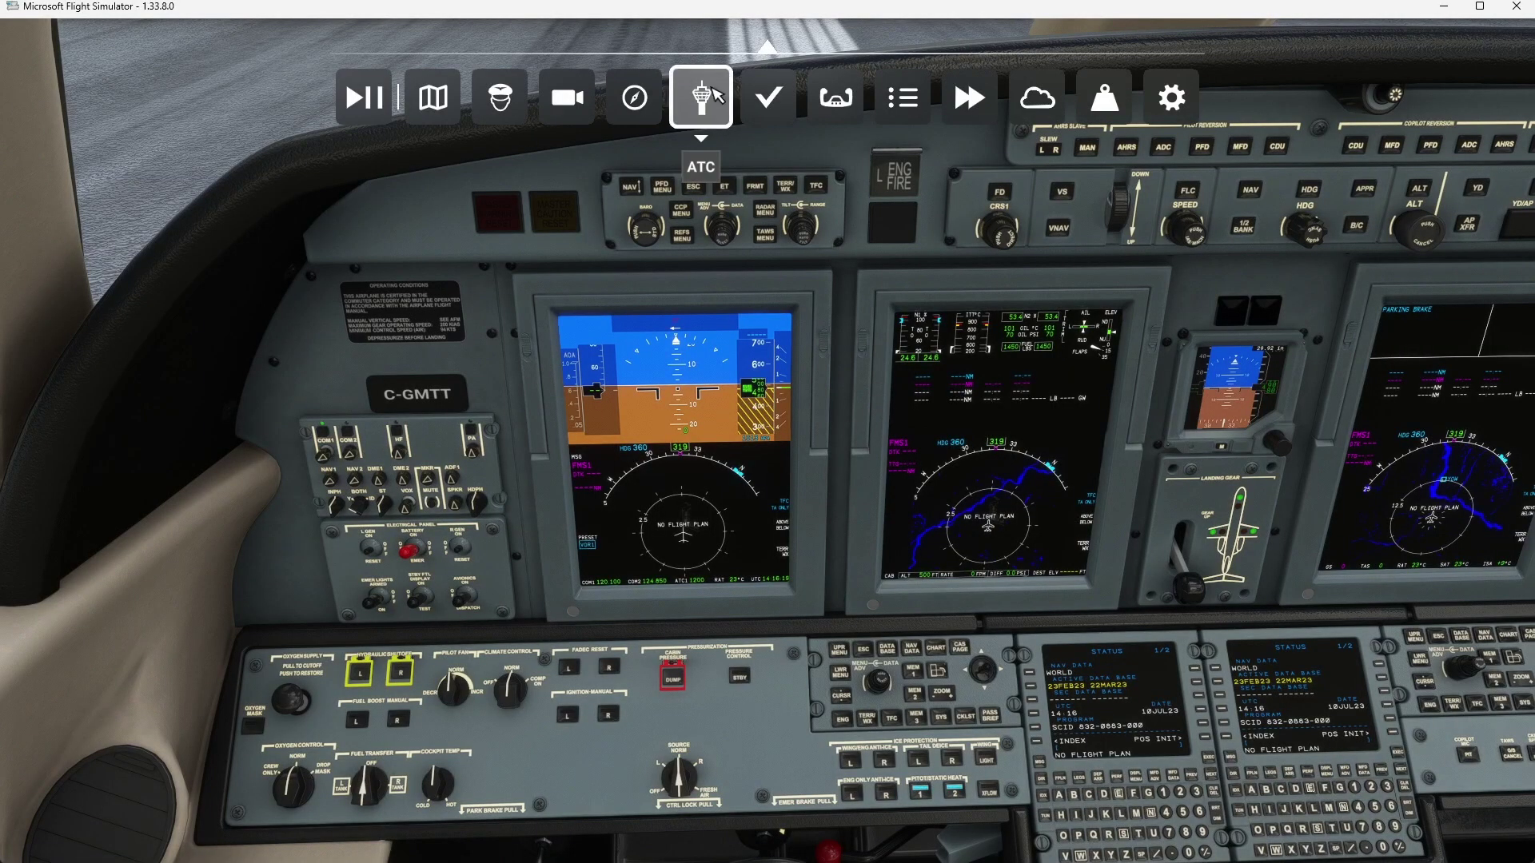
{"action": "left_click", "coordinate": [667, 190]}
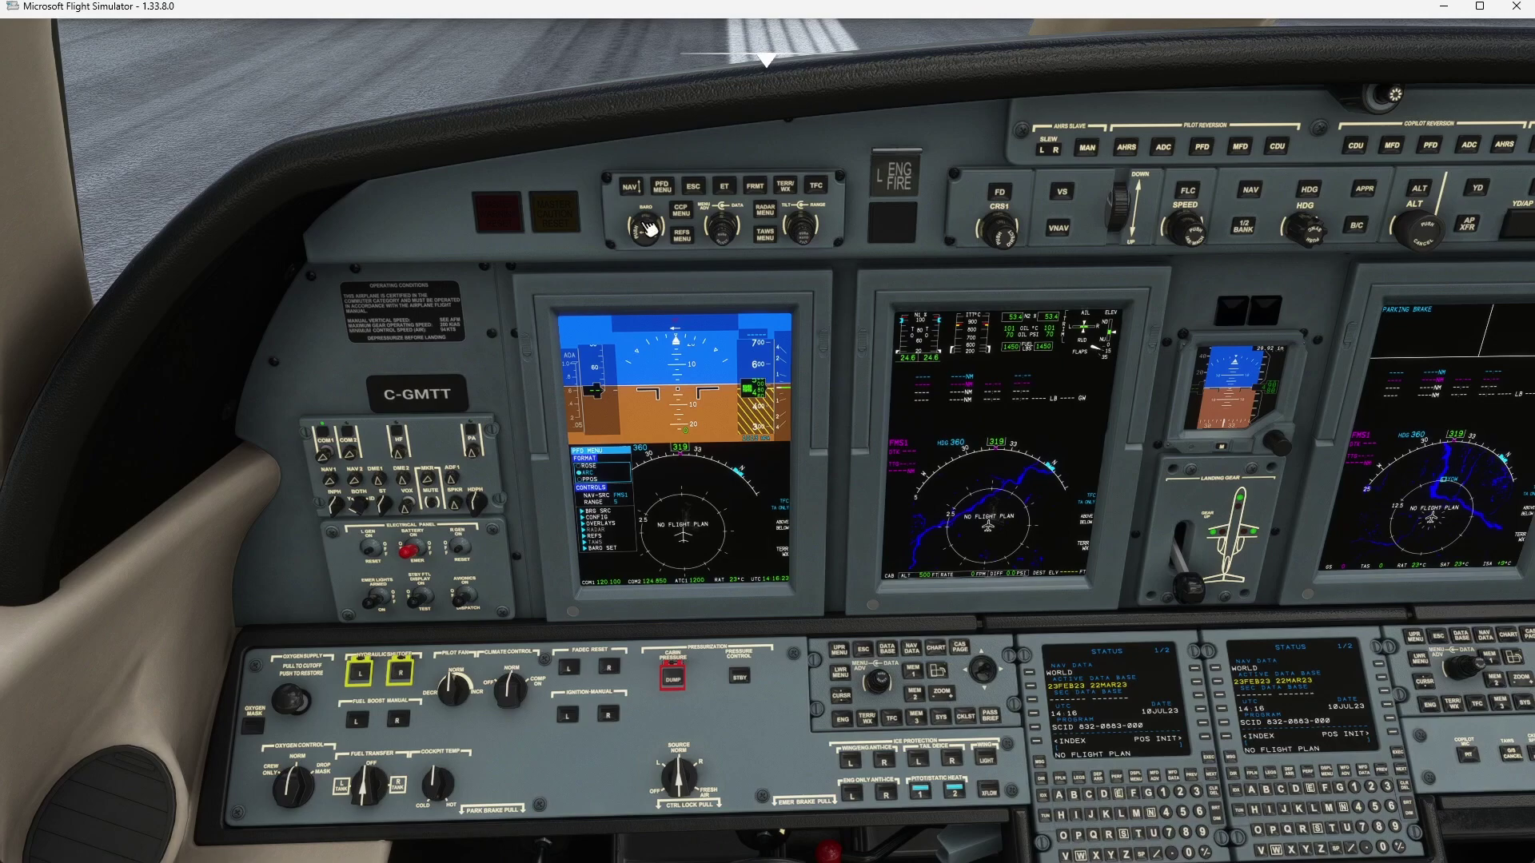
{"action": "left_click", "coordinate": [669, 191]}
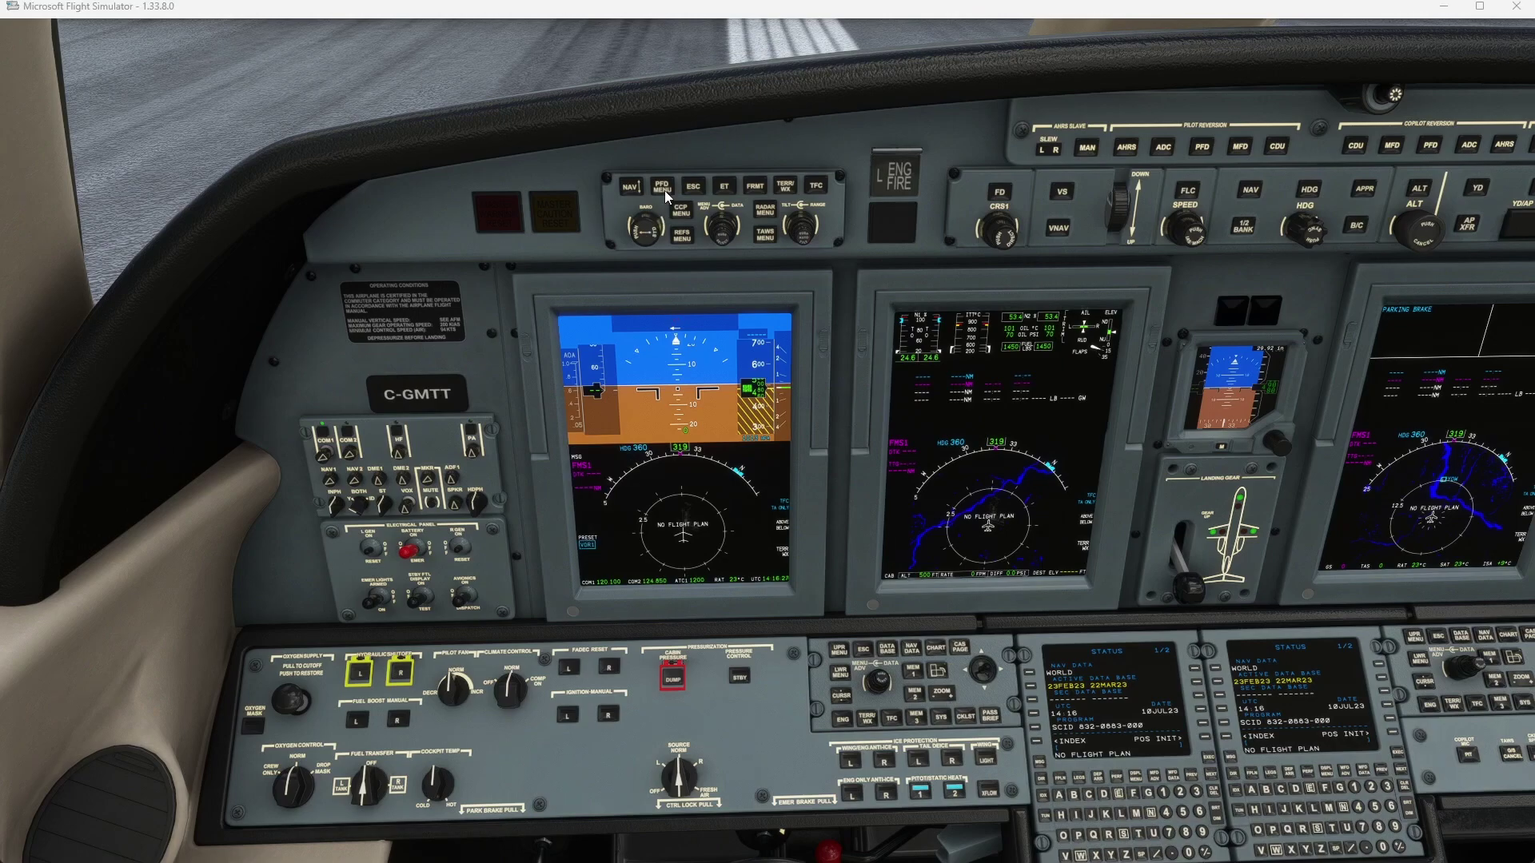
{"action": "key", "text": "alt+Tab"}
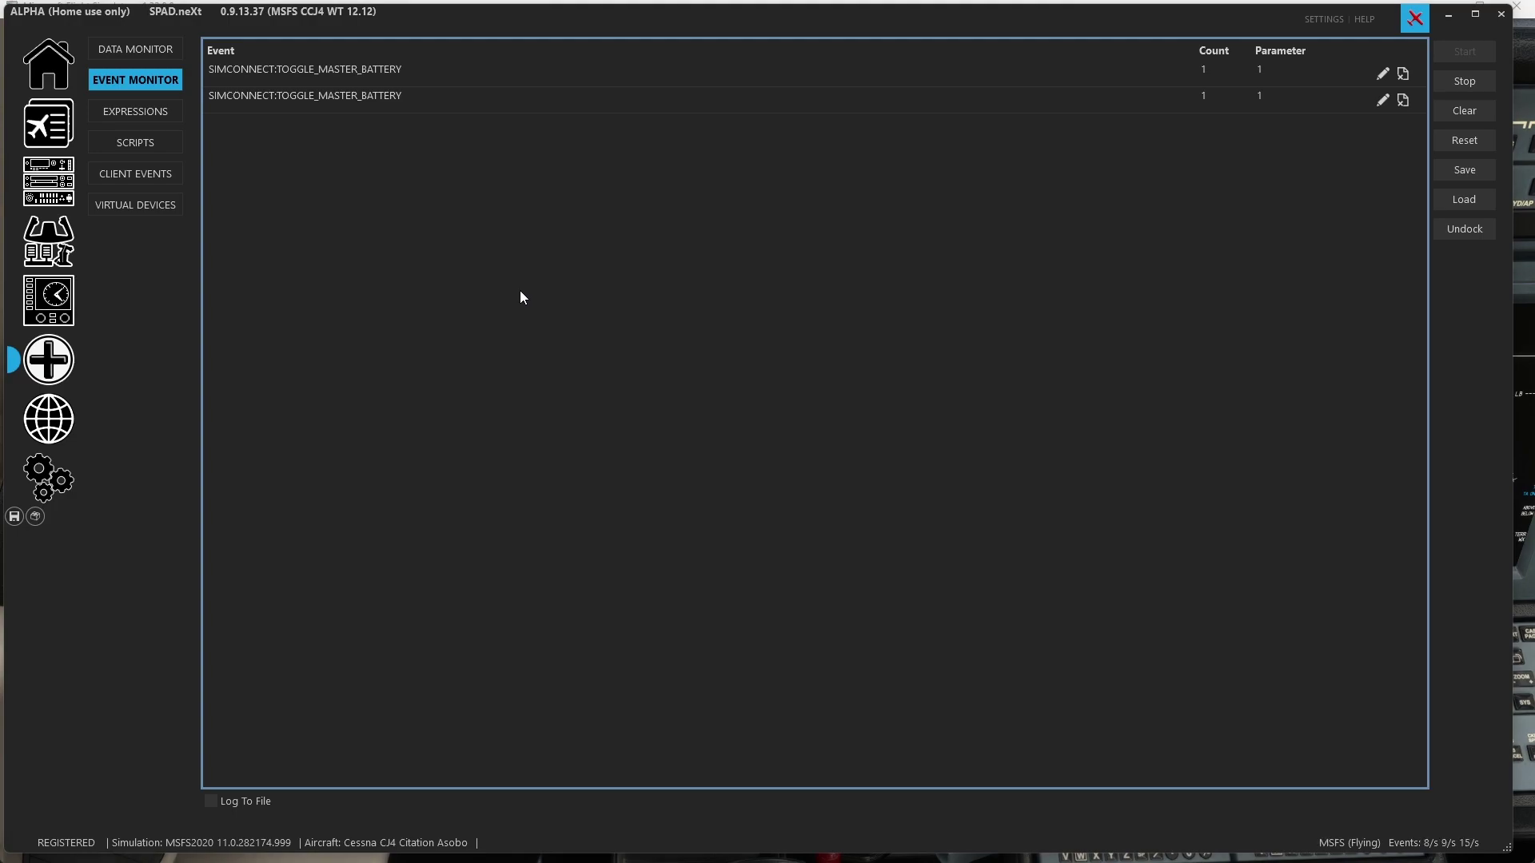
{"action": "key", "text": "alt+Tab"}
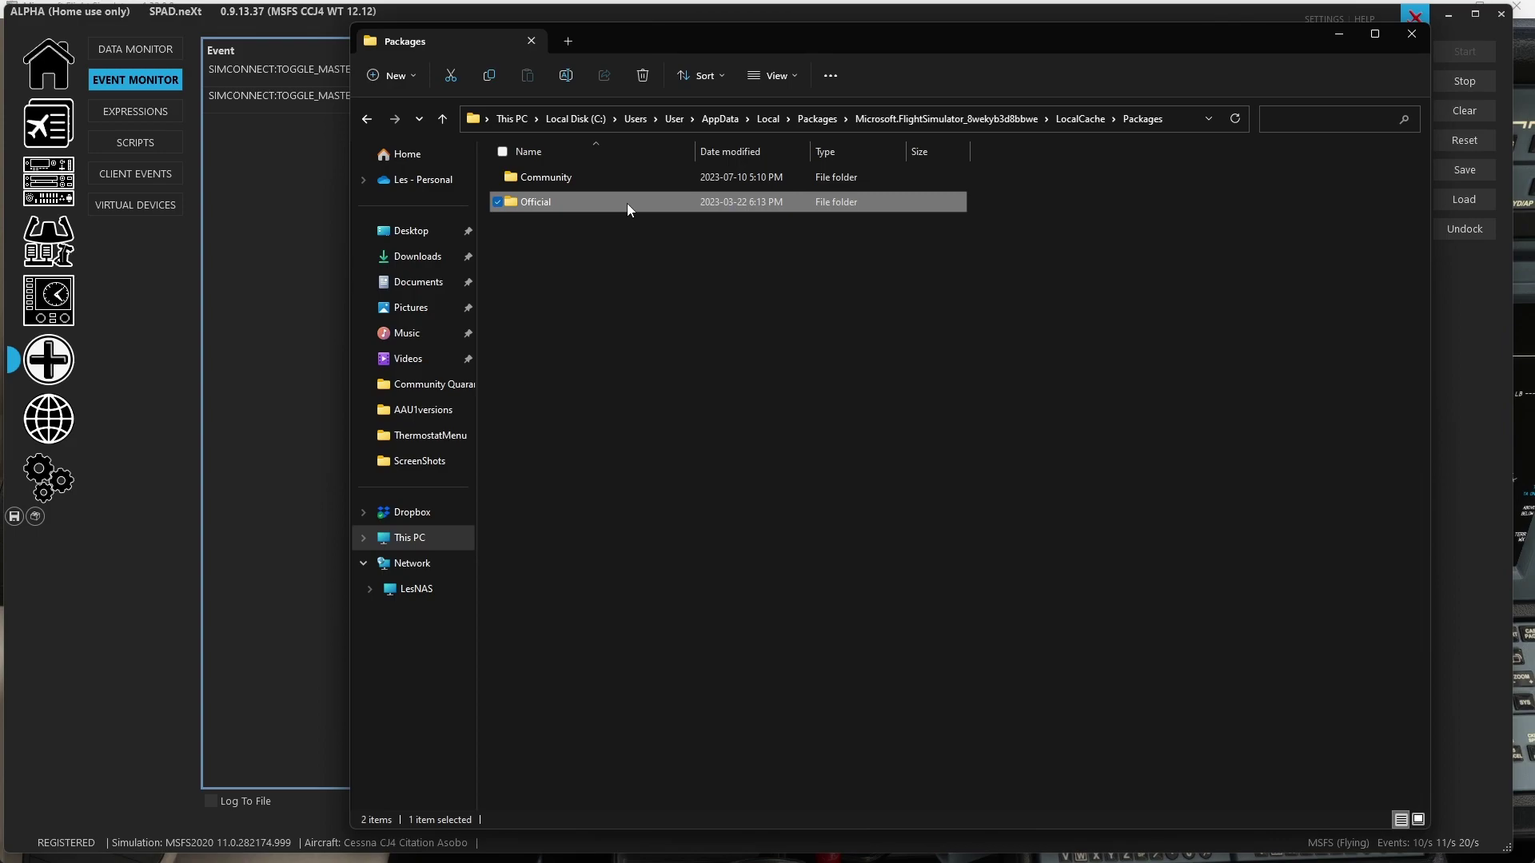
Navigate Official\OneStore\asobo-aircraft-cj4\SimObjects\Airplanes into the Asobo_CJ4 folder.
{"action": "double_click", "coordinate": [553, 200]}
{"action": "double_click", "coordinate": [540, 178]}
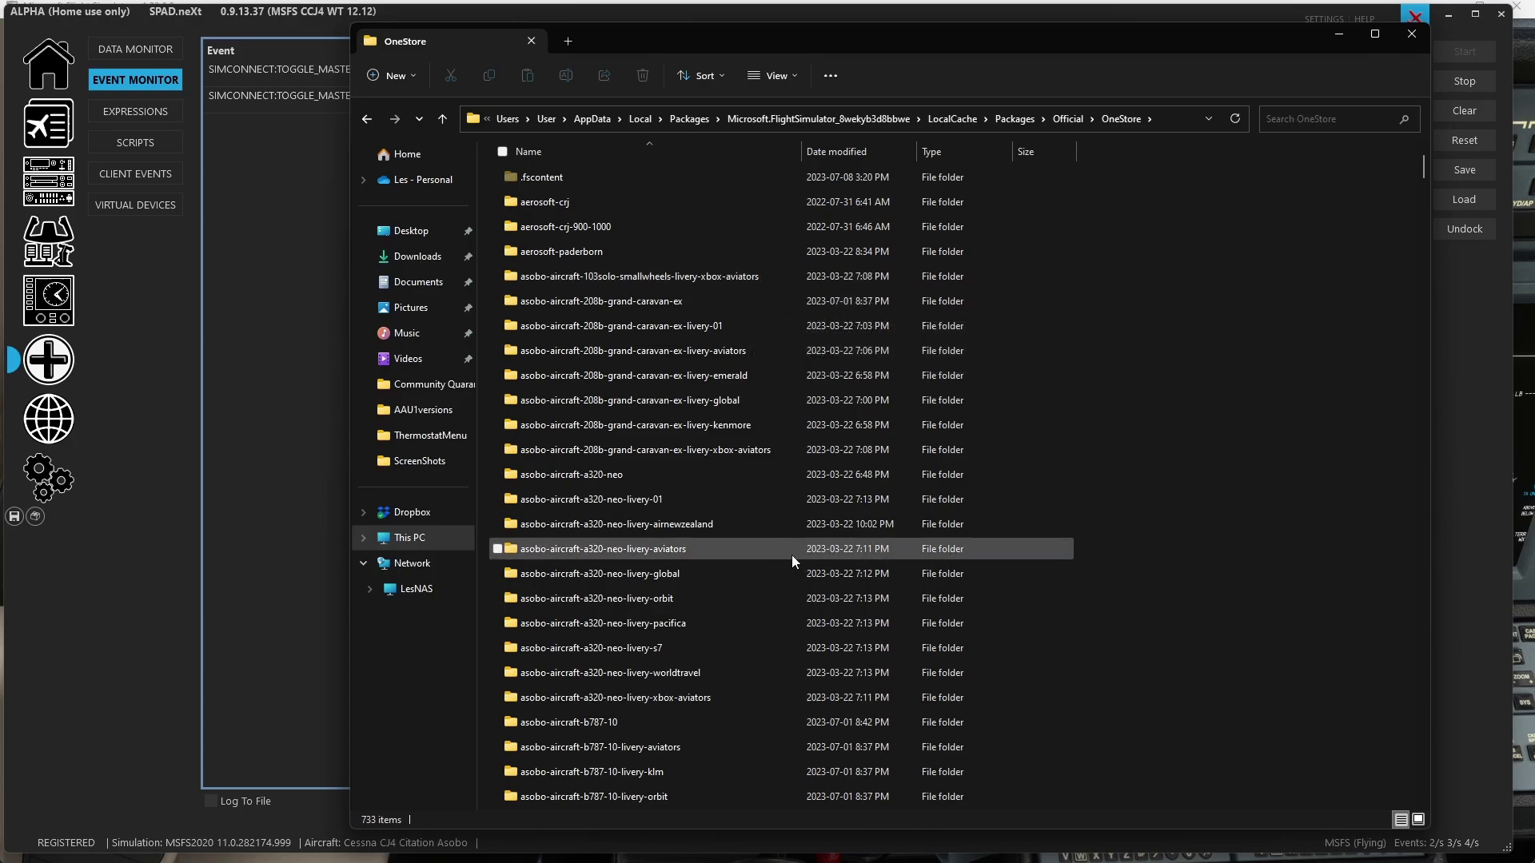
{"action": "scroll", "coordinate": [792, 554], "scroll_direction": "down", "scroll_amount": 5}
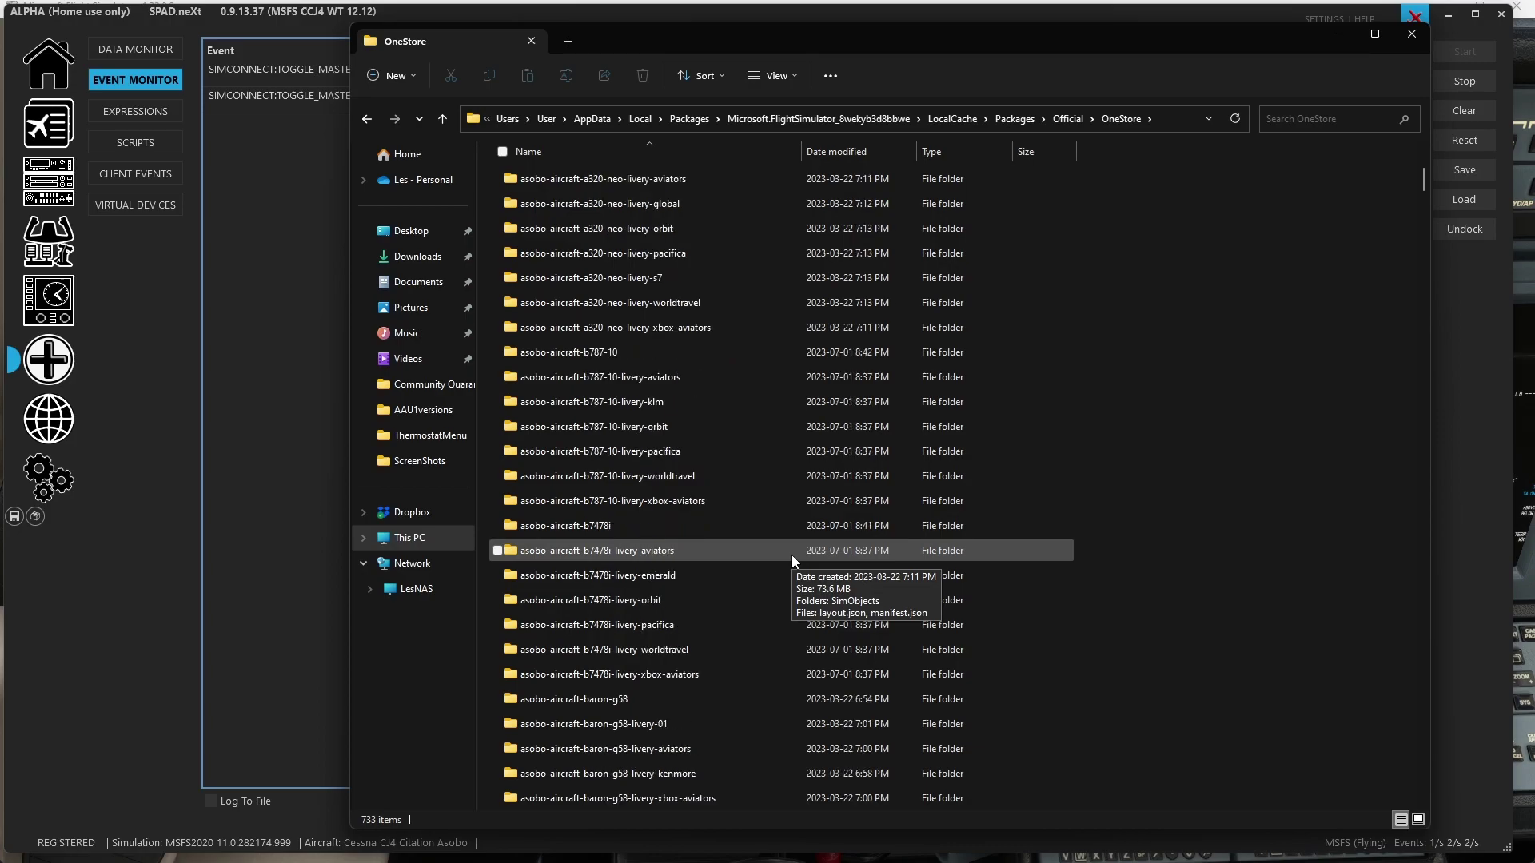
{"action": "scroll", "coordinate": [792, 555], "scroll_direction": "down", "scroll_amount": 10}
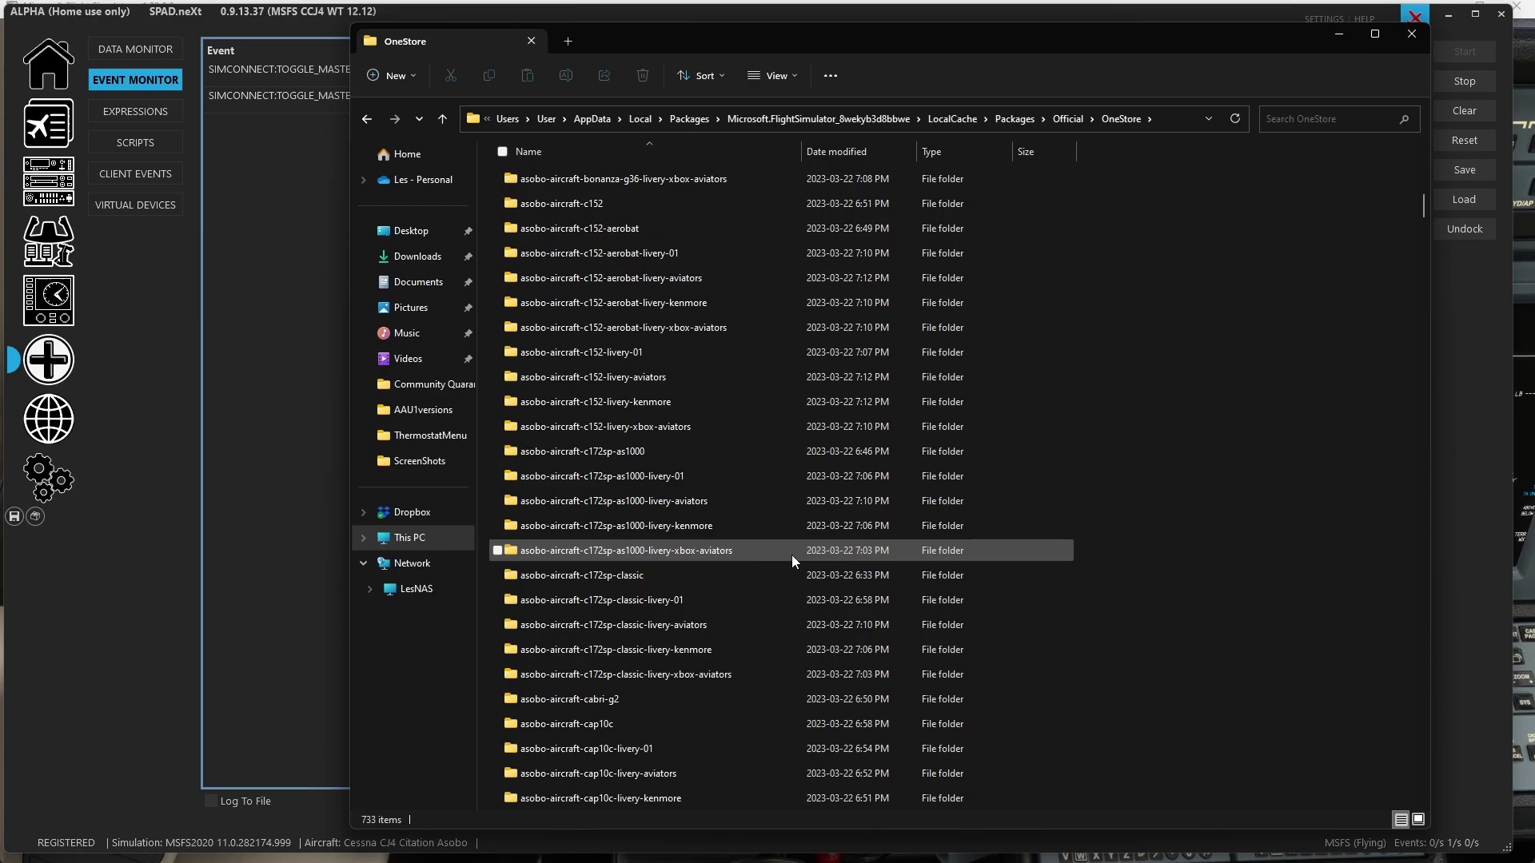
{"action": "scroll", "coordinate": [791, 560], "scroll_direction": "down", "scroll_amount": 4}
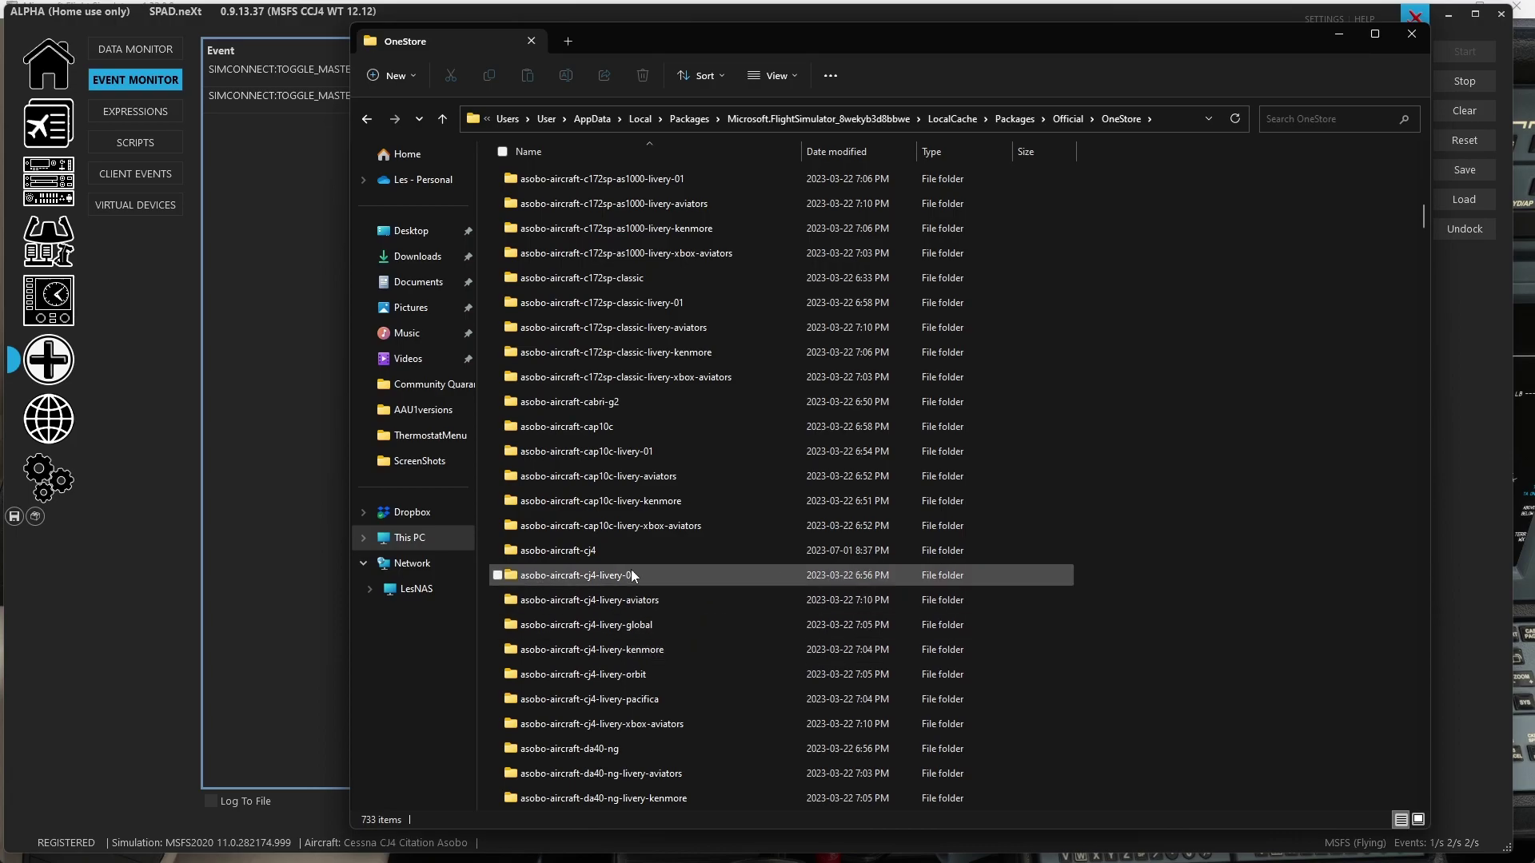
{"action": "double_click", "coordinate": [585, 551]}
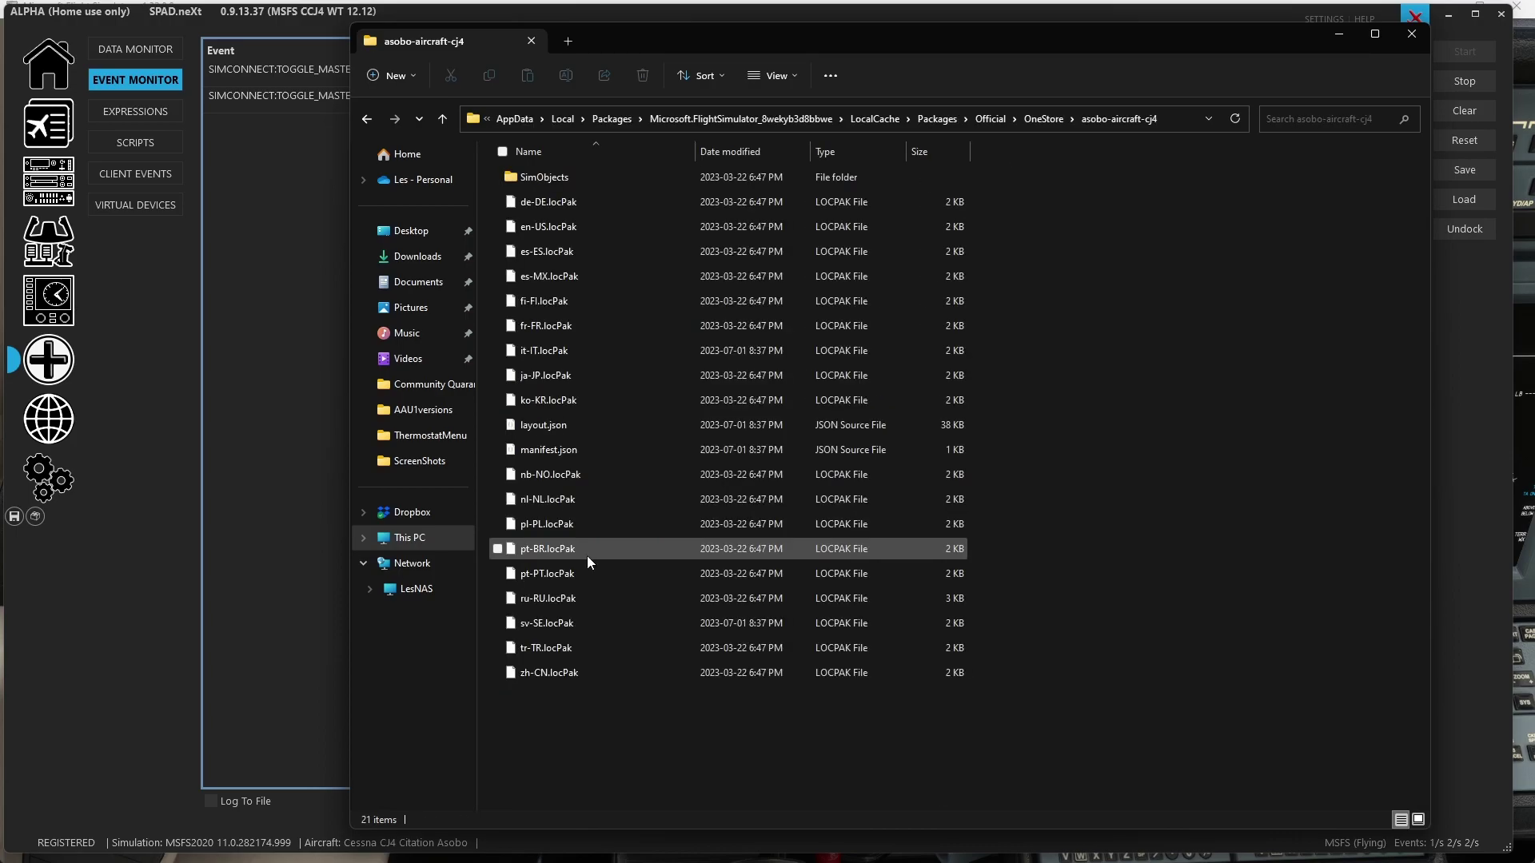
{"action": "double_click", "coordinate": [553, 180]}
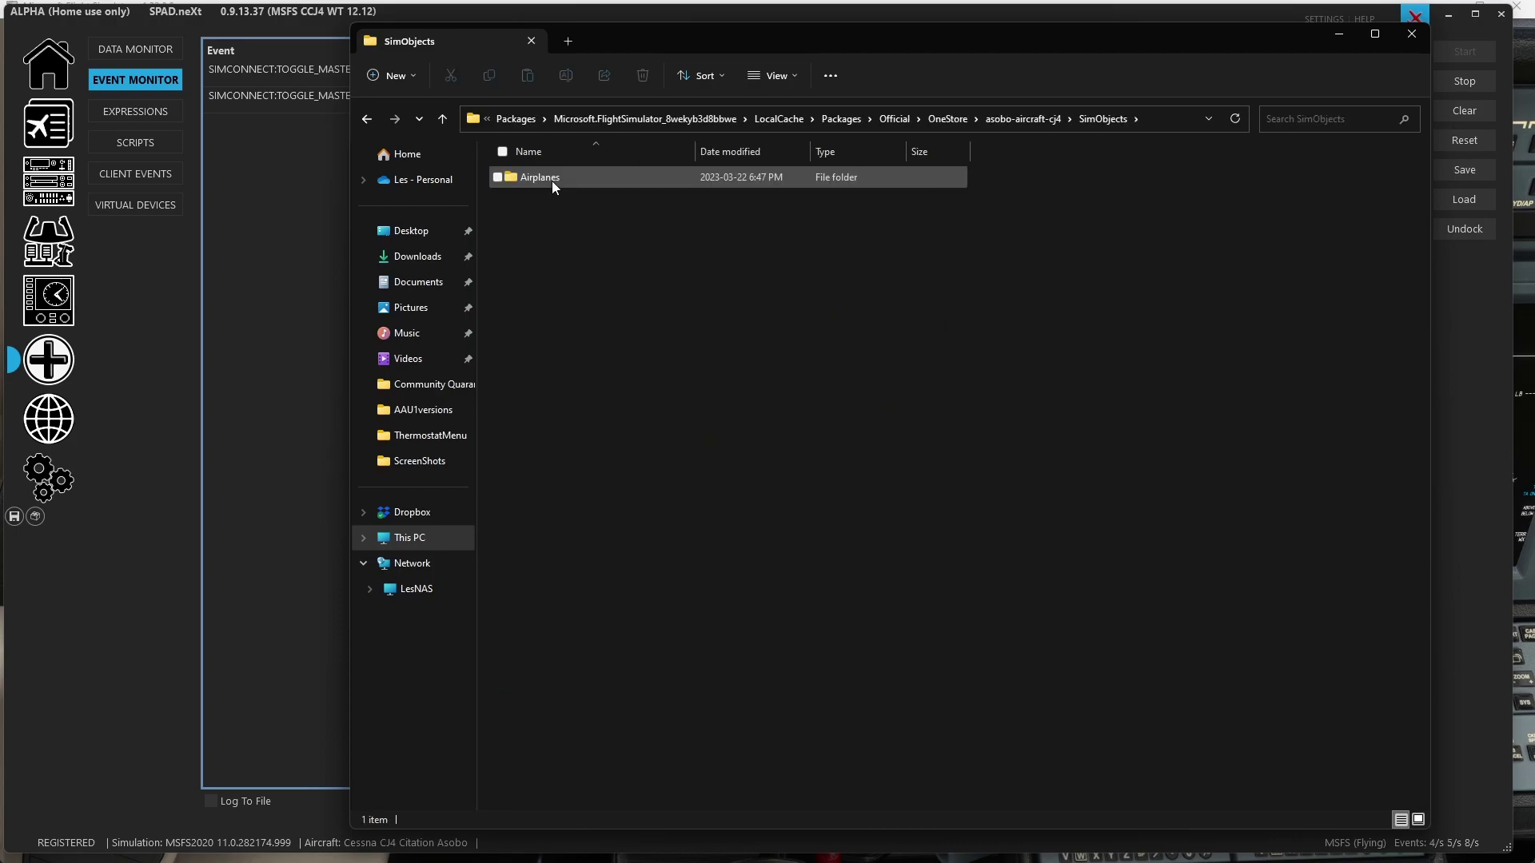
{"action": "double_click", "coordinate": [552, 180]}
{"action": "double_click", "coordinate": [552, 180]}
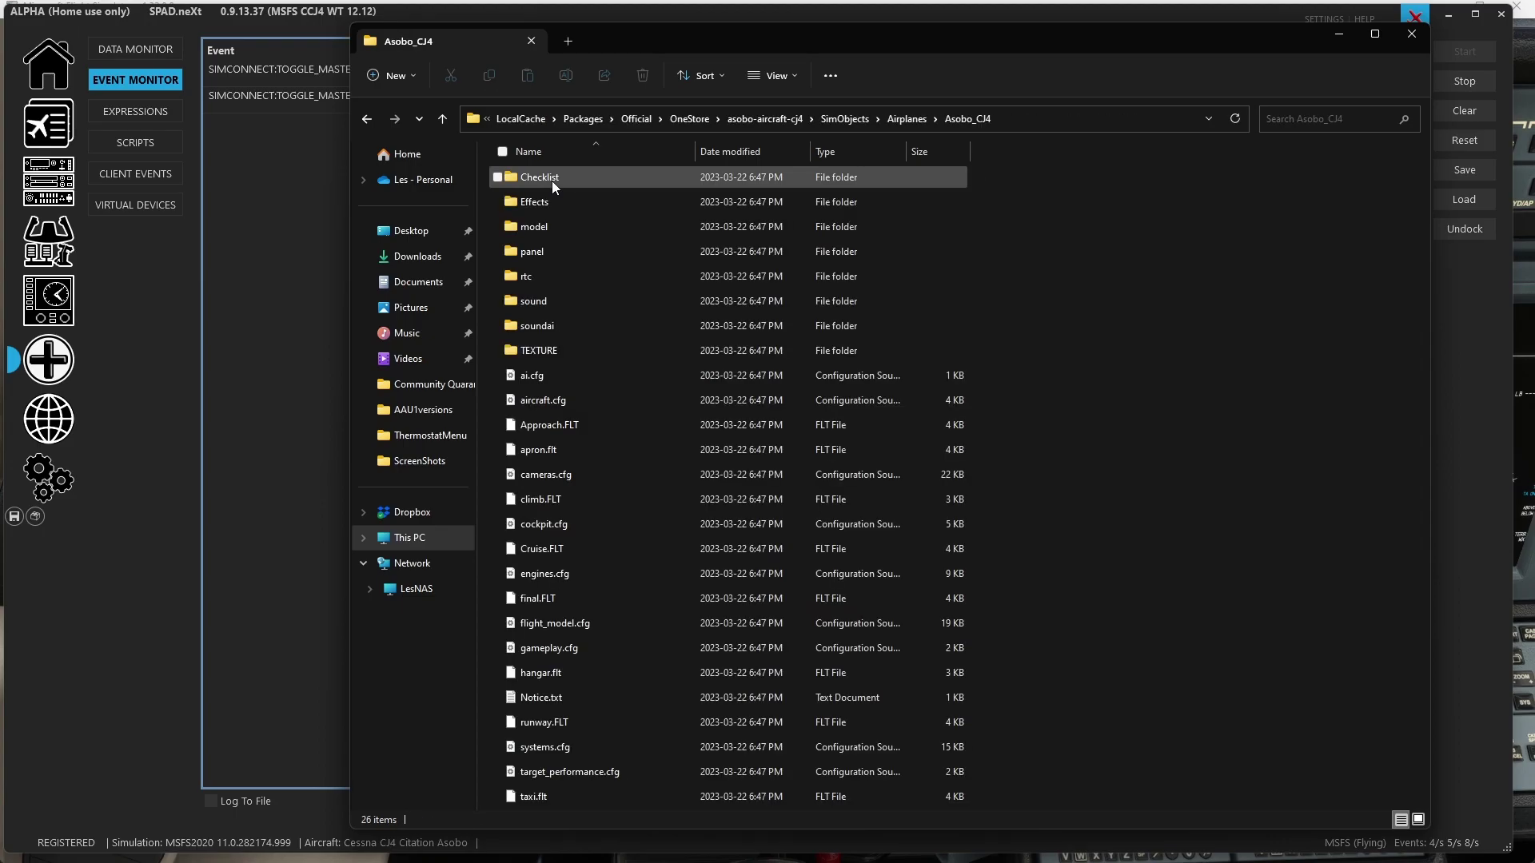